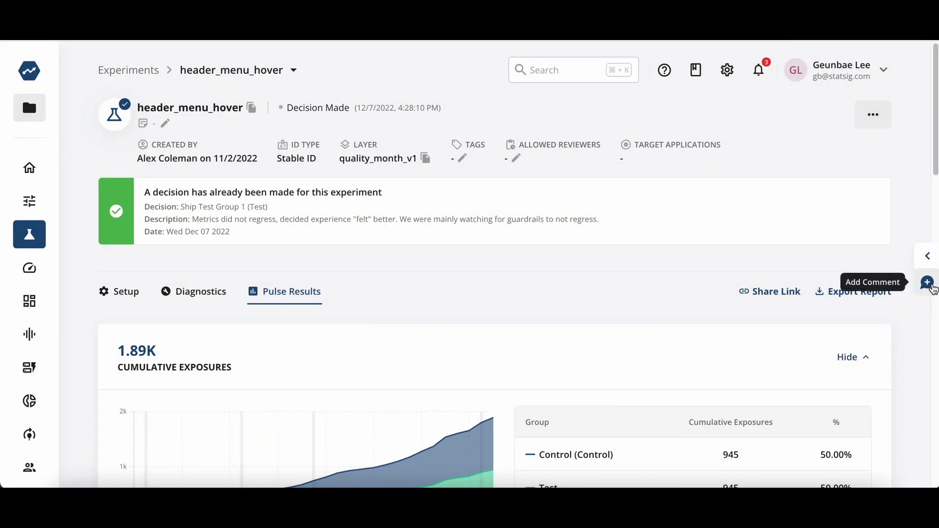
{"action": "left_click", "coordinate": [927, 255]}
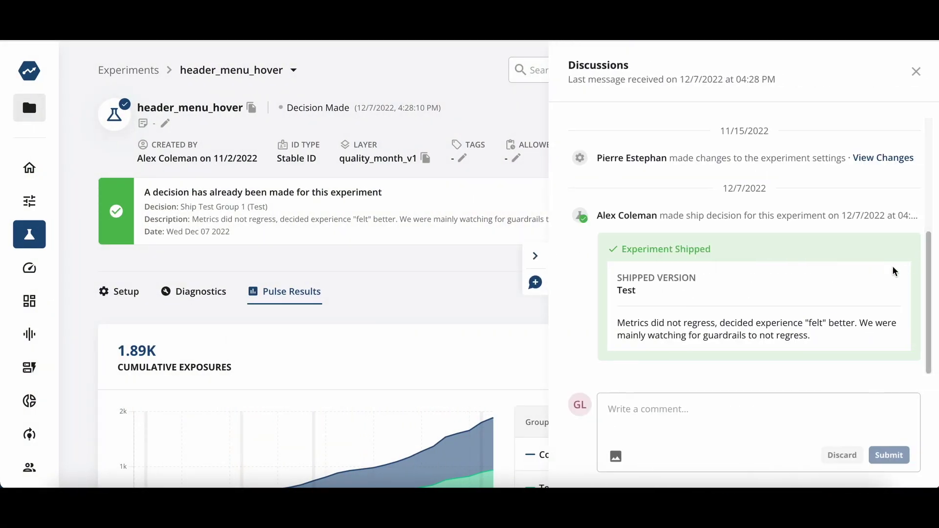
{"action": "scroll", "coordinate": [791, 268], "scroll_direction": "up", "scroll_amount": 3}
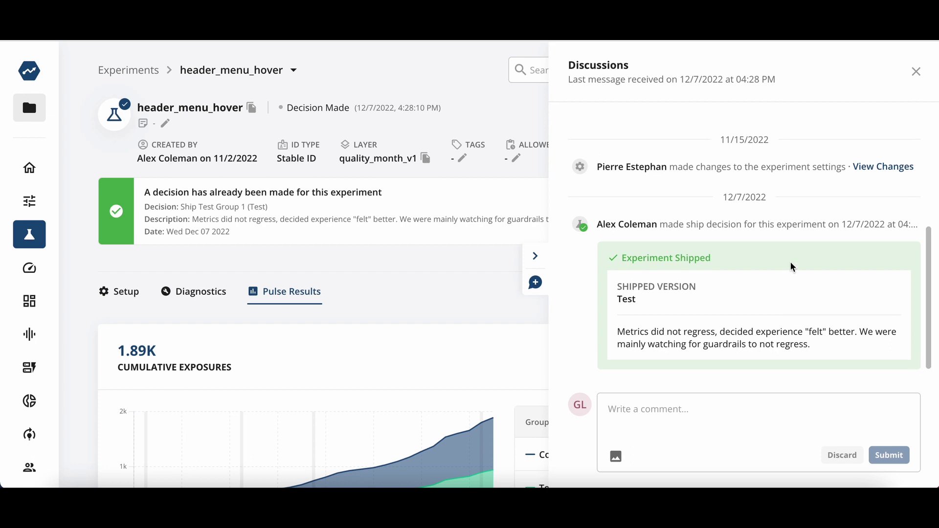
{"action": "scroll", "coordinate": [791, 265], "scroll_direction": "up", "scroll_amount": 3}
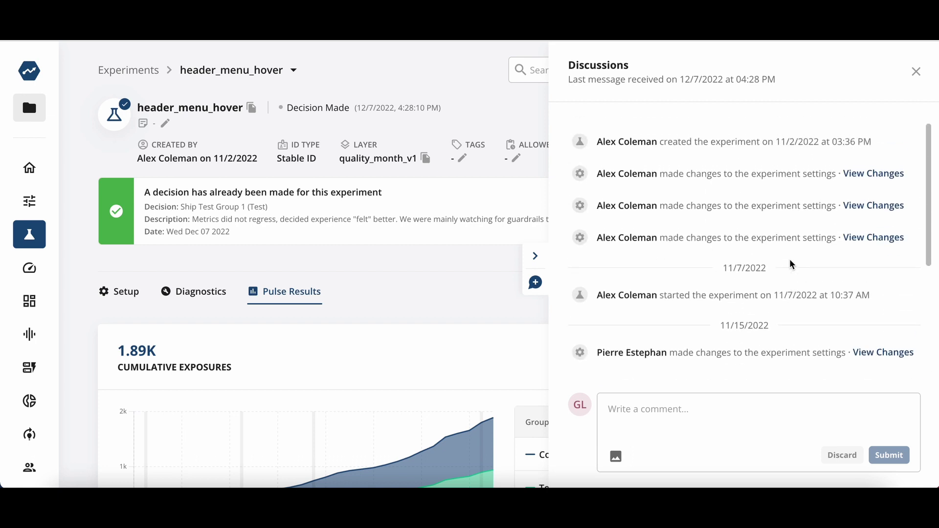
{"action": "scroll", "coordinate": [790, 264], "scroll_direction": "down", "scroll_amount": 1}
{"action": "scroll", "coordinate": [790, 264], "scroll_direction": "down", "scroll_amount": 3}
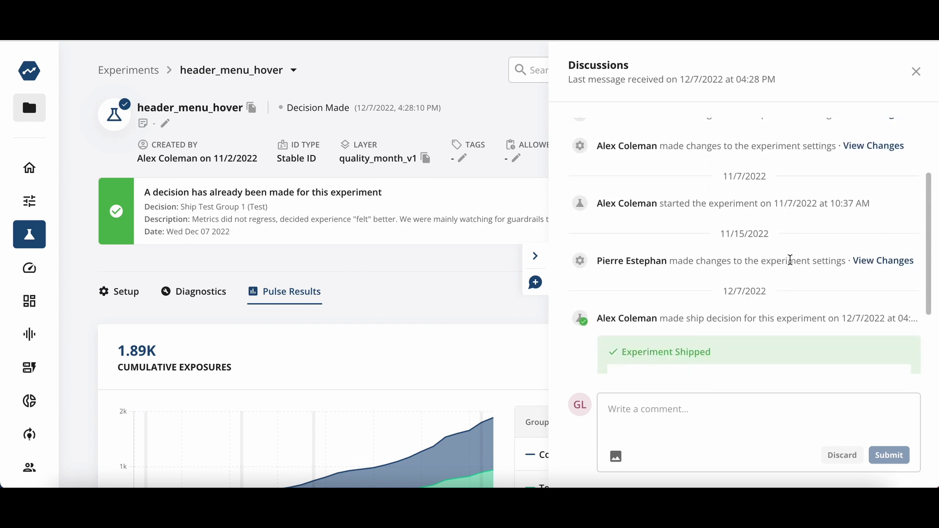
{"action": "scroll", "coordinate": [790, 264], "scroll_direction": "down", "scroll_amount": 3}
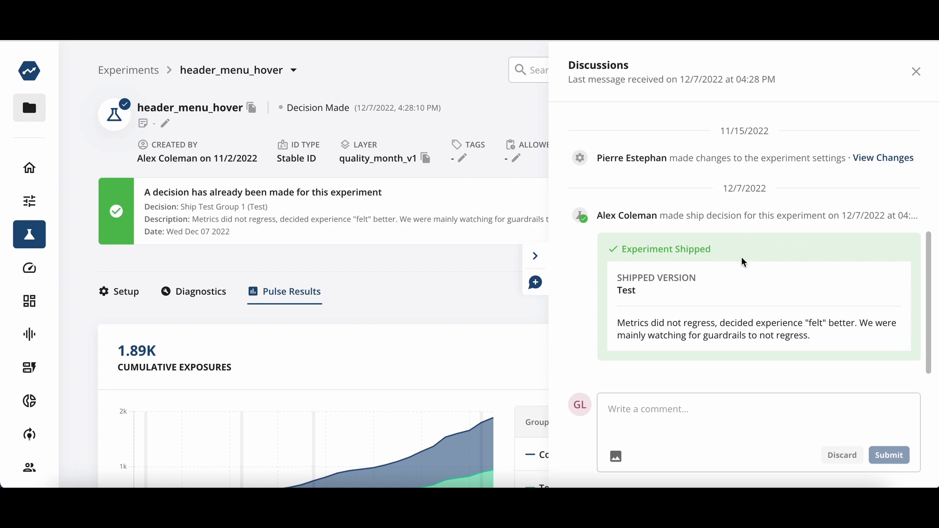
{"action": "left_click", "coordinate": [701, 402]}
{"action": "type", "text": "This is the experime"}
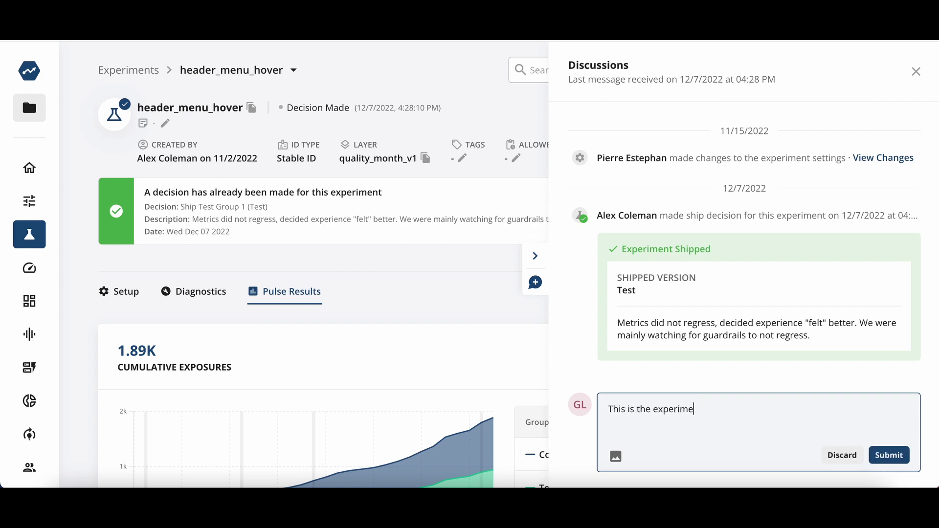
{"action": "type", "text": " shipp"}
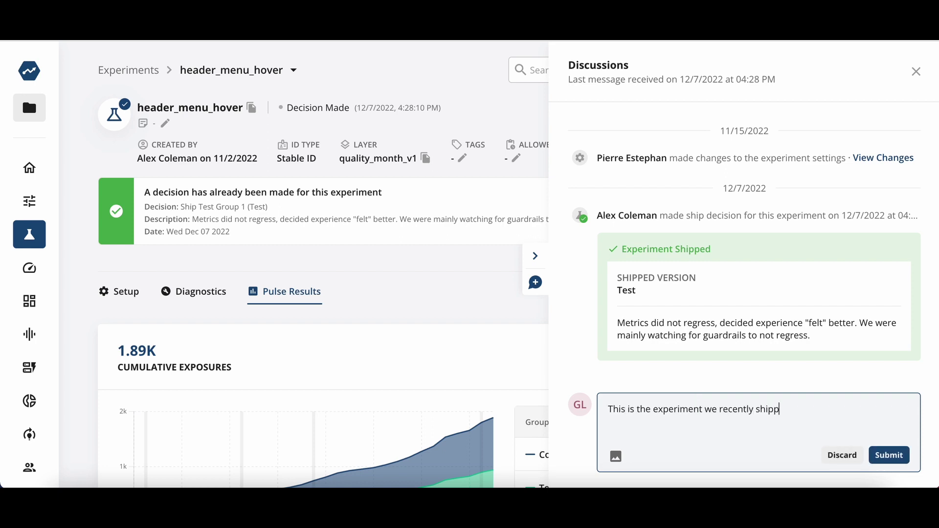
{"action": "type", "text": "@alex"}
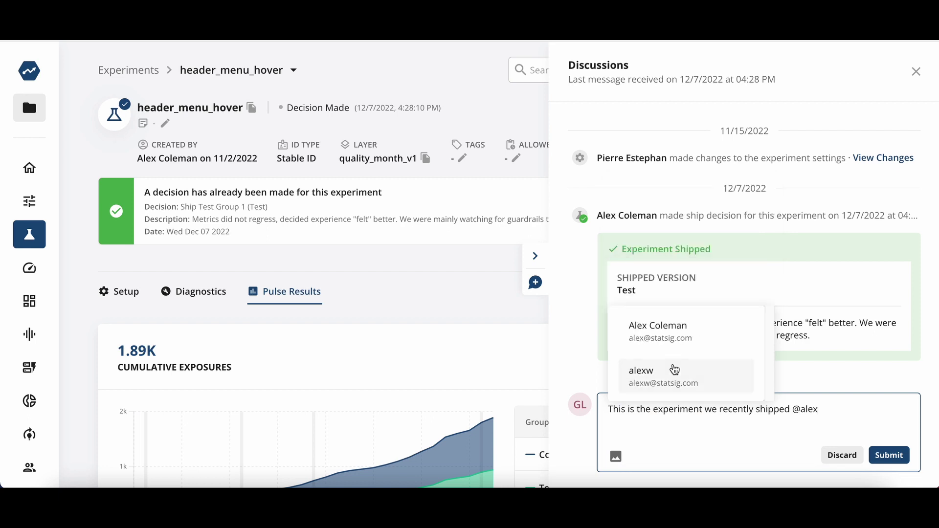
{"action": "left_click", "coordinate": [674, 347]}
{"action": "left_click", "coordinate": [886, 456]}
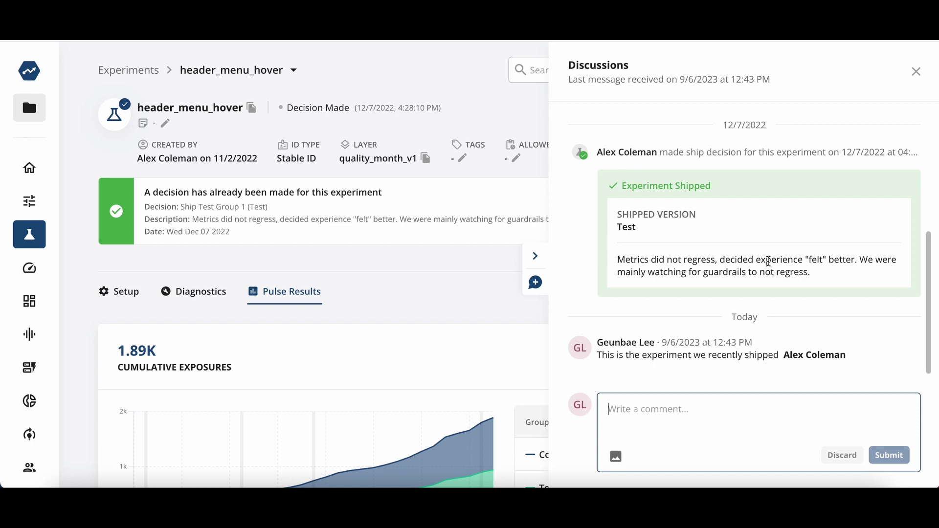
{"action": "left_click", "coordinate": [615, 456]}
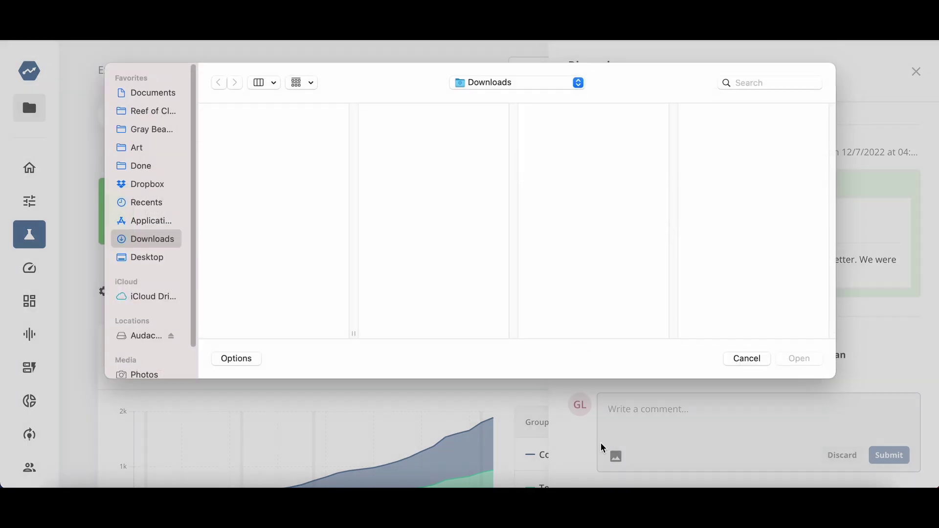
{"action": "left_click", "coordinate": [746, 365]}
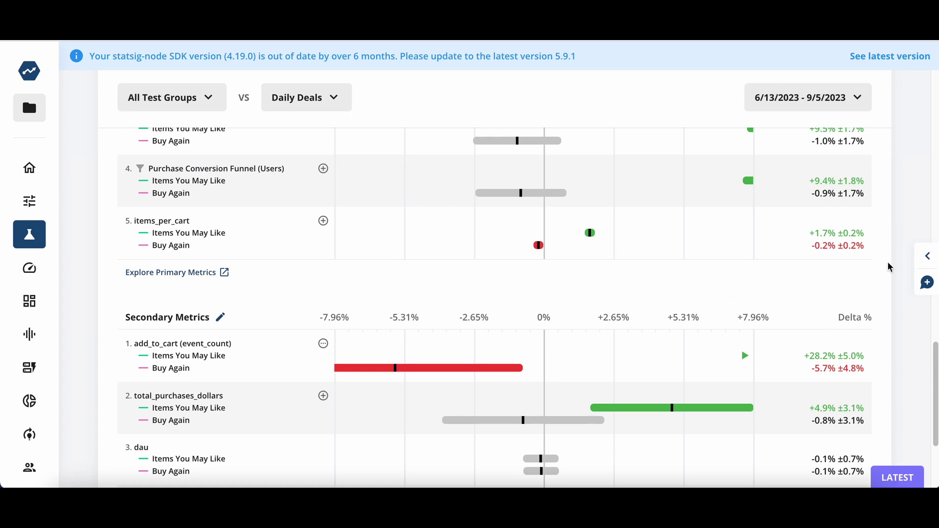
Enter inline comment mode and open a comment box on the add_to_cart (event_count) secondary metric.
{"action": "left_click", "coordinate": [926, 284]}
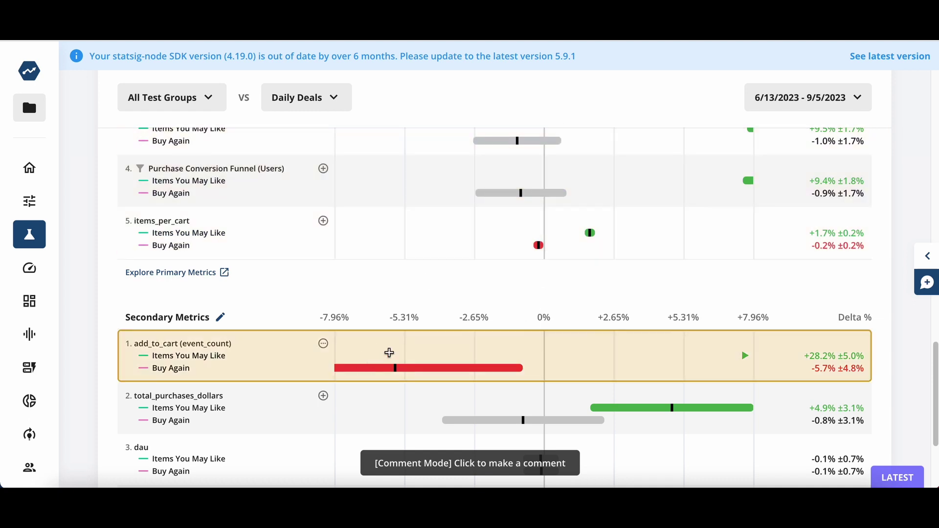
{"action": "left_click", "coordinate": [389, 353]}
{"action": "left_click", "coordinate": [190, 416]}
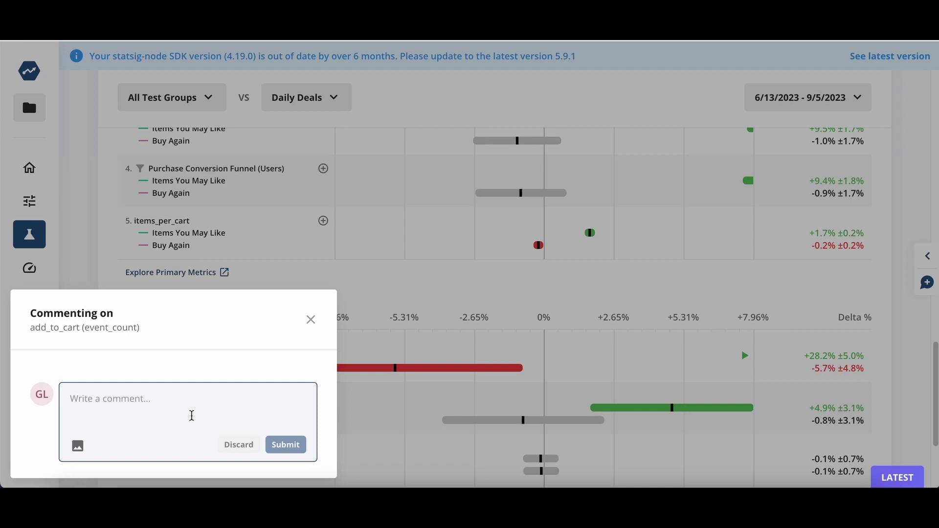
{"action": "type", "text": "Hey @t"}
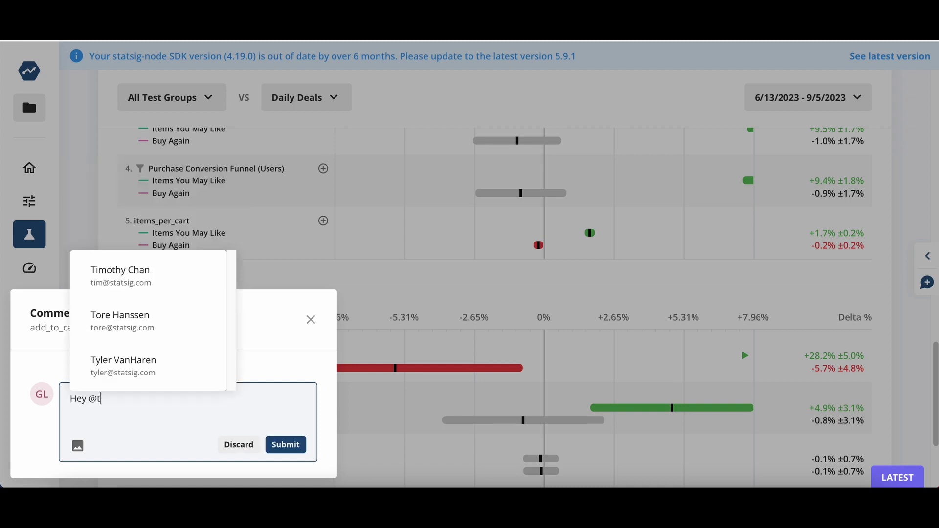
{"action": "type", "text": "im"}
{"action": "key", "text": "Return"}
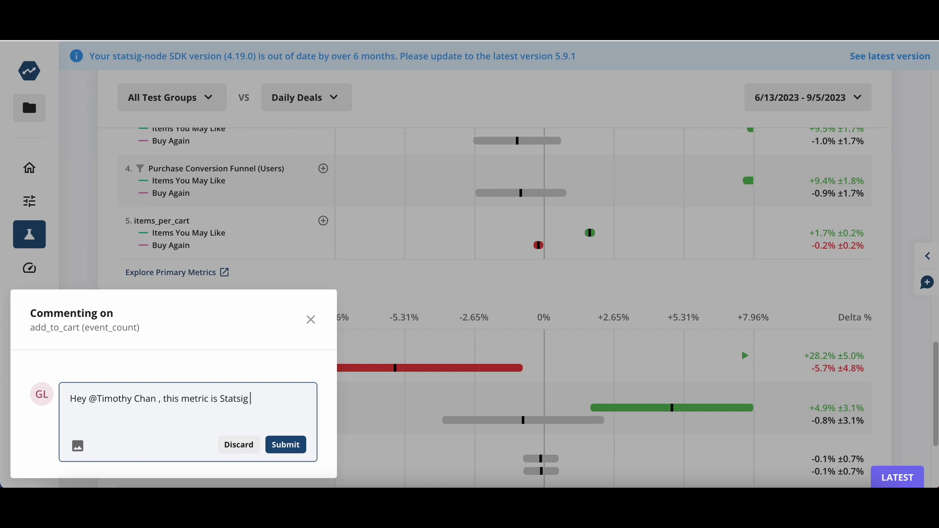
{"action": "type", "text": "Wanted you to take a look at it"}
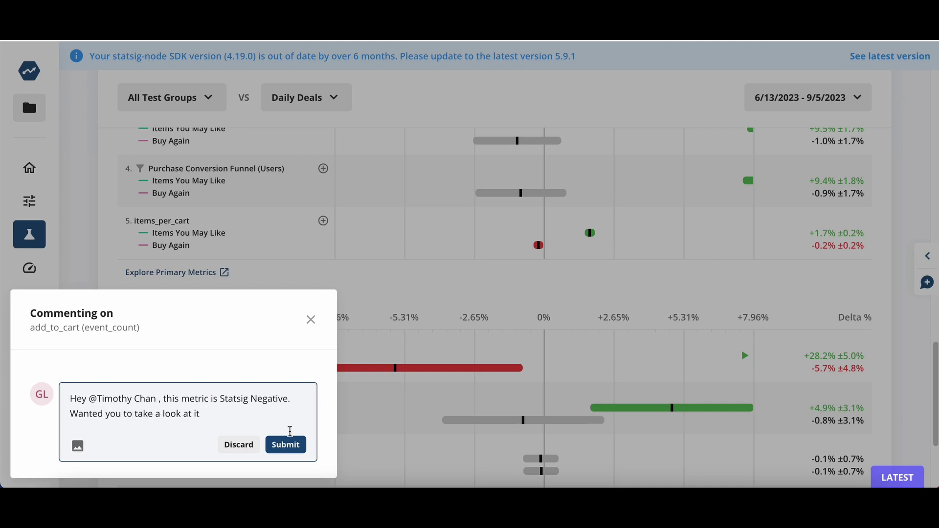
{"action": "left_click", "coordinate": [291, 442]}
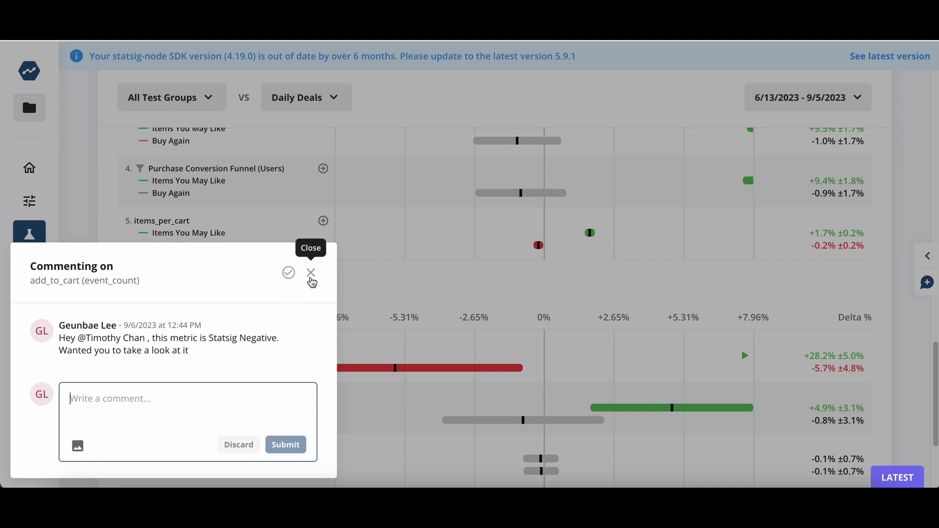
{"action": "left_click", "coordinate": [310, 273]}
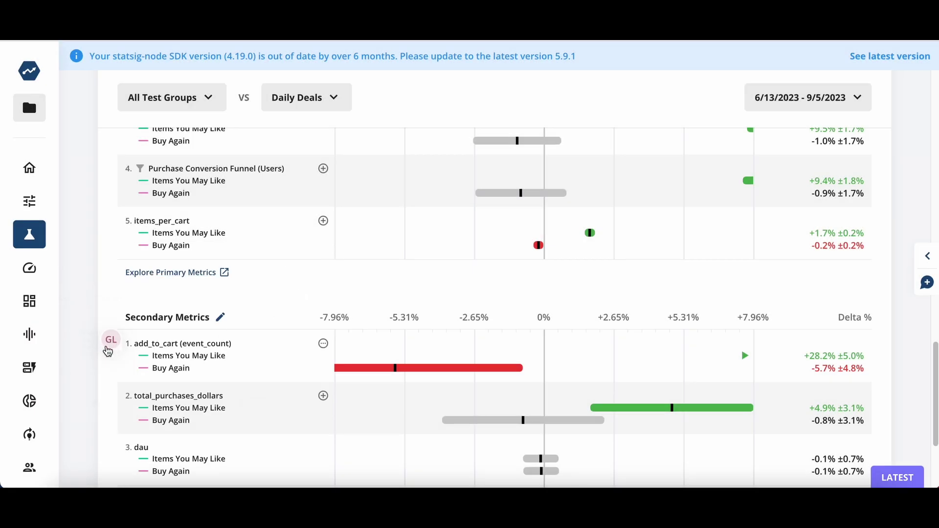
{"action": "left_click", "coordinate": [111, 343]}
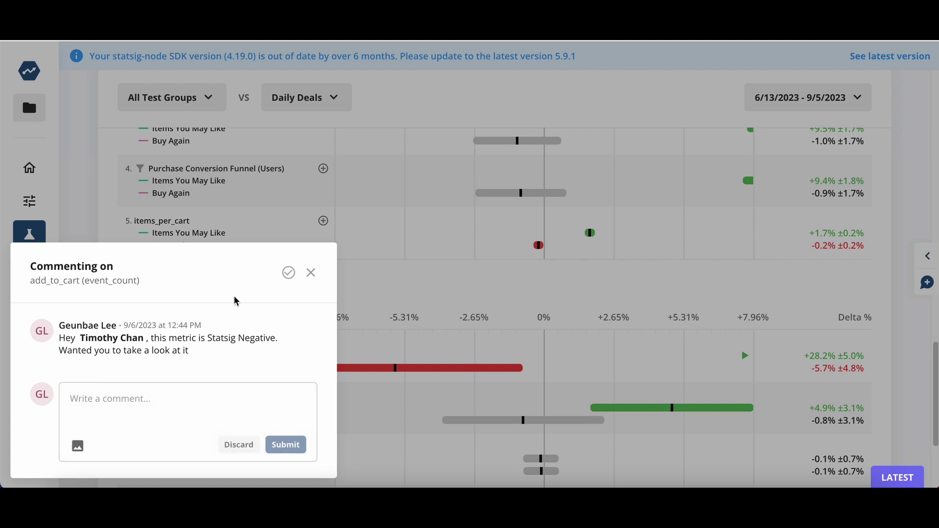
{"action": "left_click", "coordinate": [310, 273]}
{"action": "left_click", "coordinate": [927, 256]}
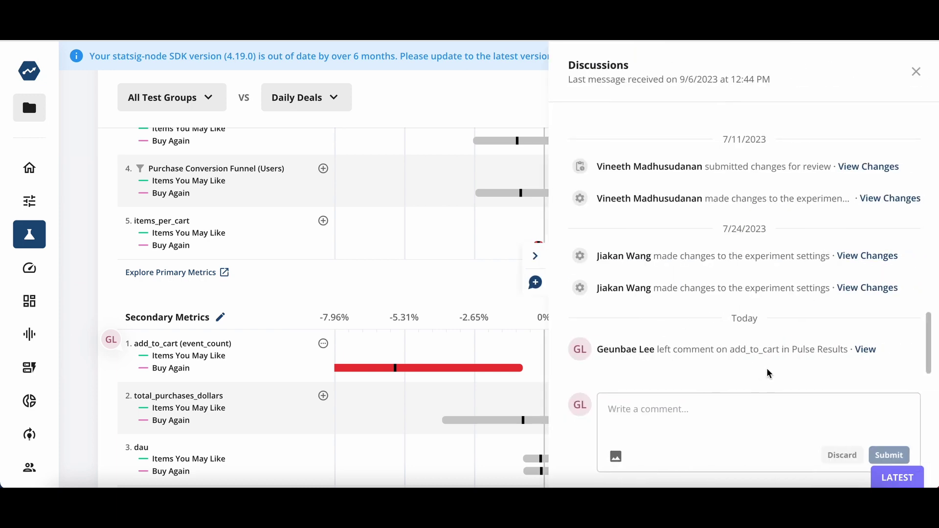
{"action": "left_click", "coordinate": [865, 350]}
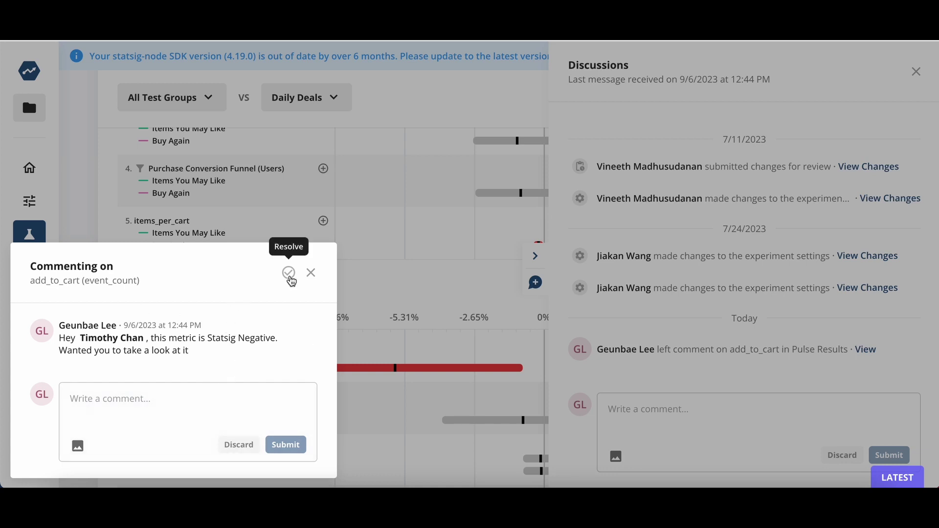
{"action": "left_click", "coordinate": [288, 273]}
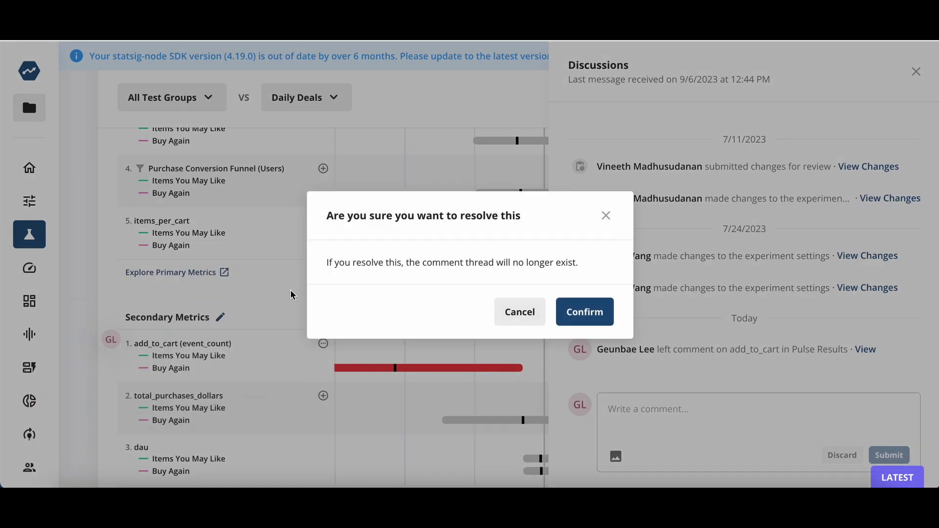
{"action": "left_click", "coordinate": [575, 317]}
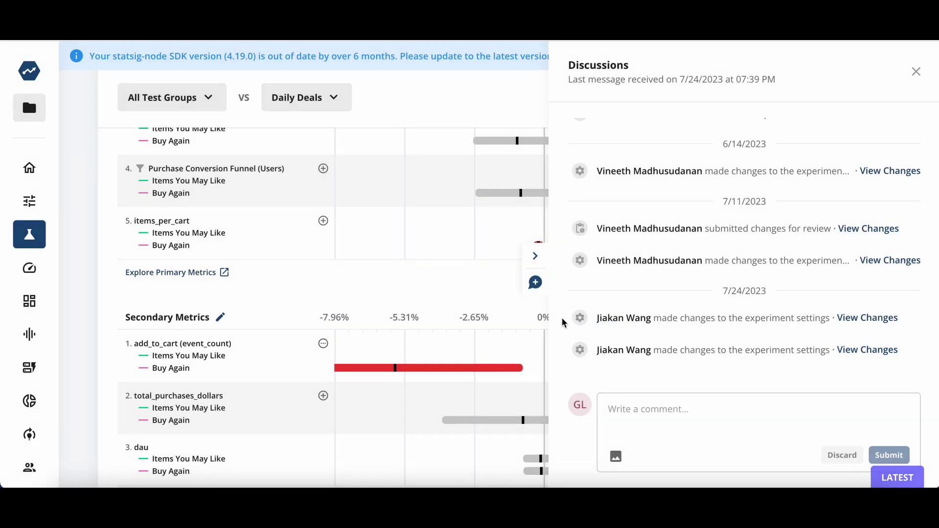